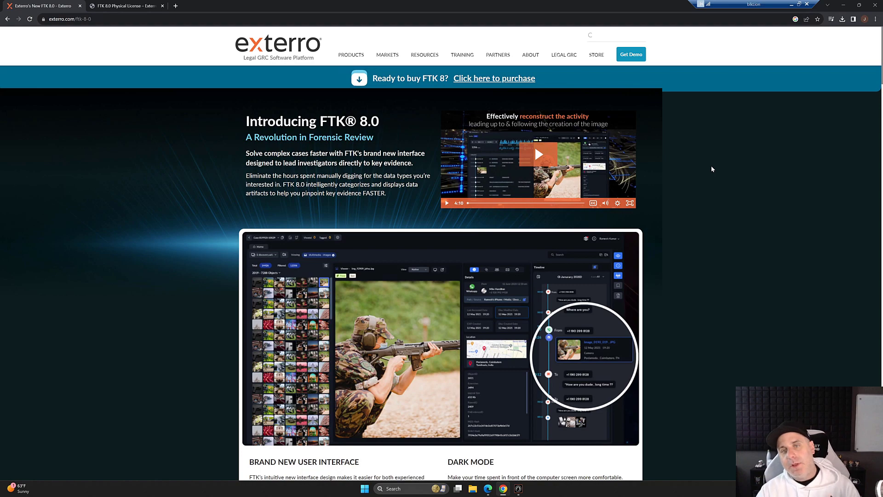
Examine the feature sections on the FTK 8.0 product page, from the new interface through Super Timeline View and Mobile Data Processing
scroll(686, 238, down, 8)
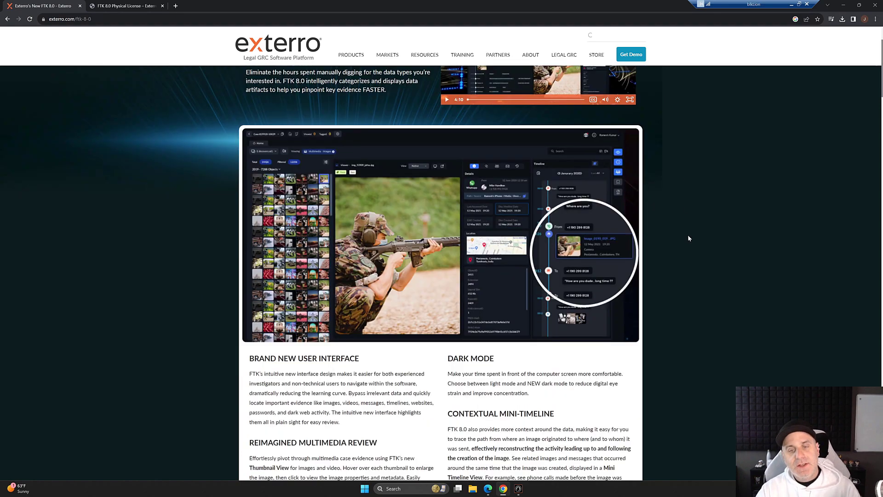
scroll(690, 238, down, 1)
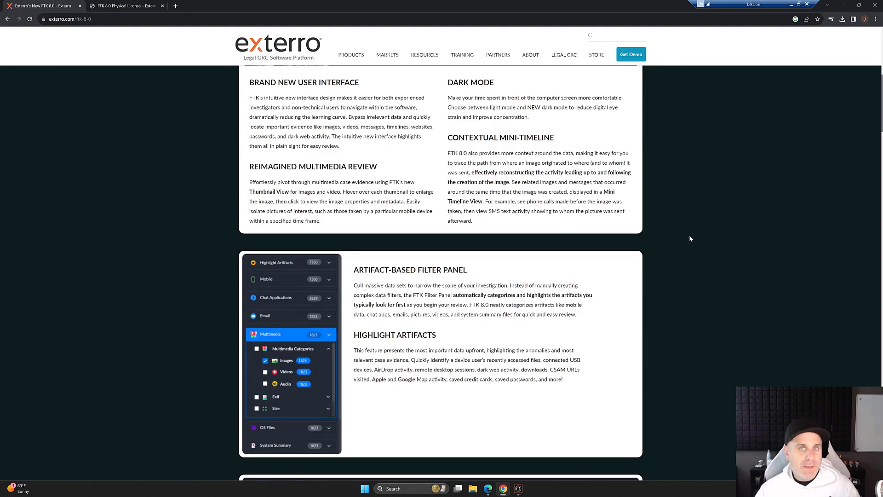
scroll(689, 238, down, 5)
scroll(691, 239, down, 5)
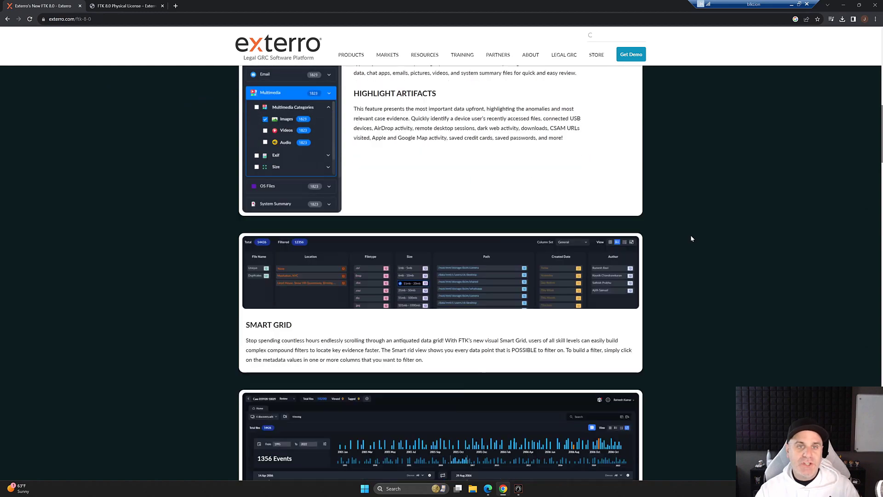
scroll(691, 238, down, 5)
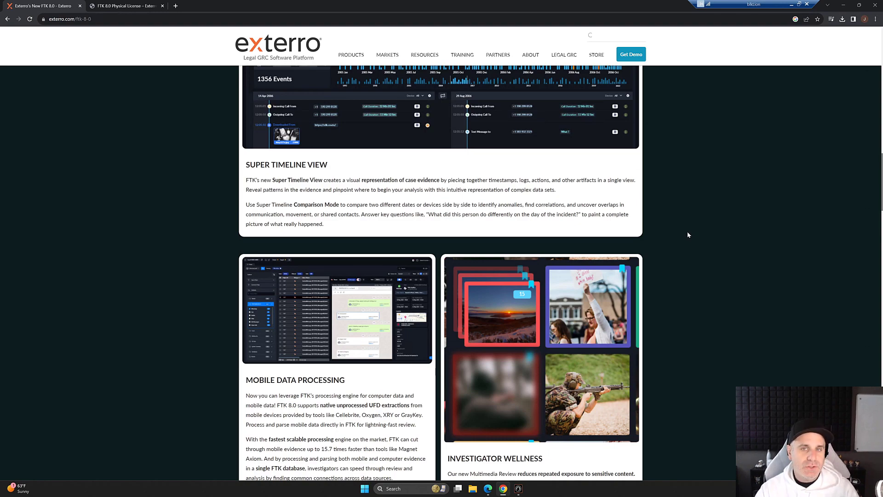
scroll(687, 234, up, 6)
scroll(688, 235, up, 12)
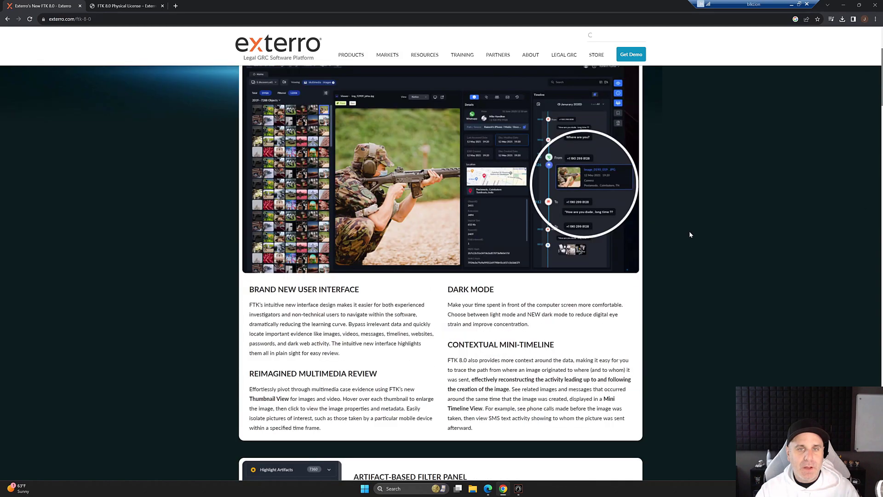
scroll(689, 235, up, 4)
Open the FTK 8.0 purchase page and review the physical license's purchase options
click(486, 82)
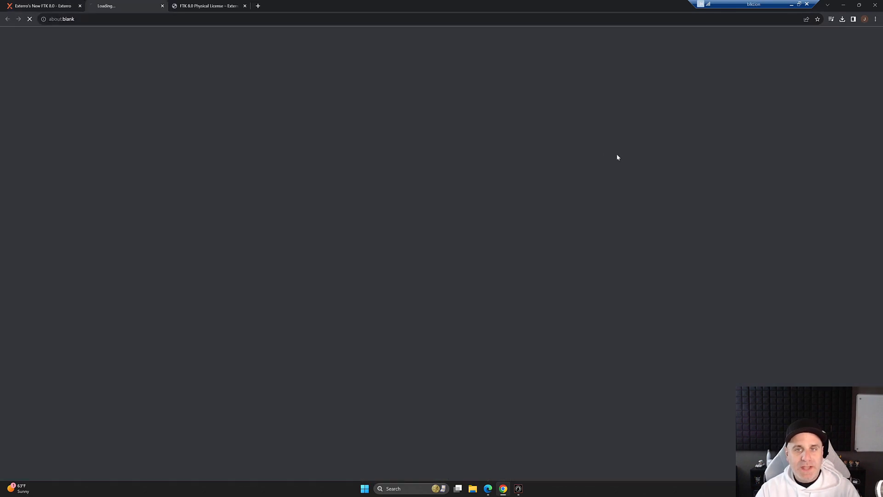
click(438, 222)
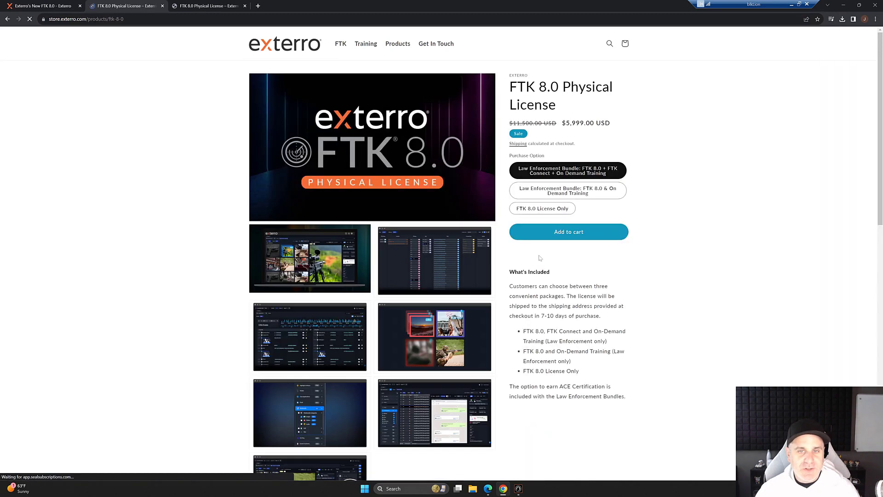
click(544, 198)
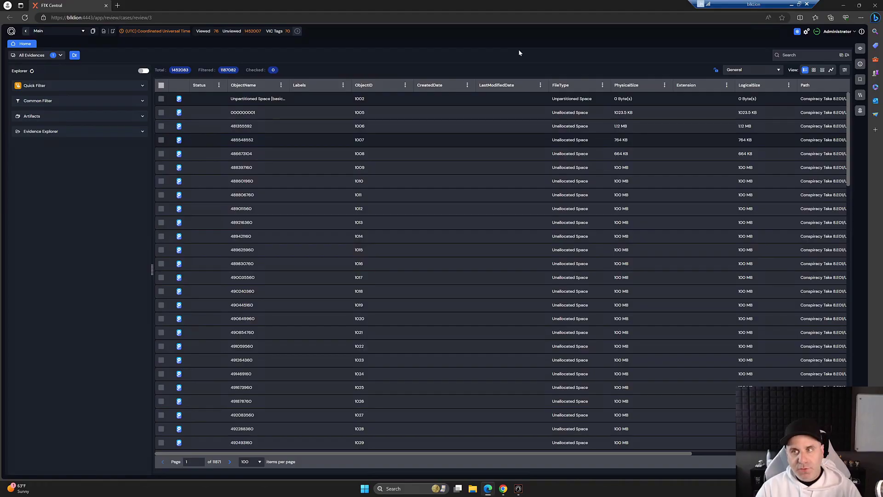
In FTK Central, switch the evidence to the Smart Grid view with the Recent Files-Folders shortcut column set under Summary Information
click(822, 71)
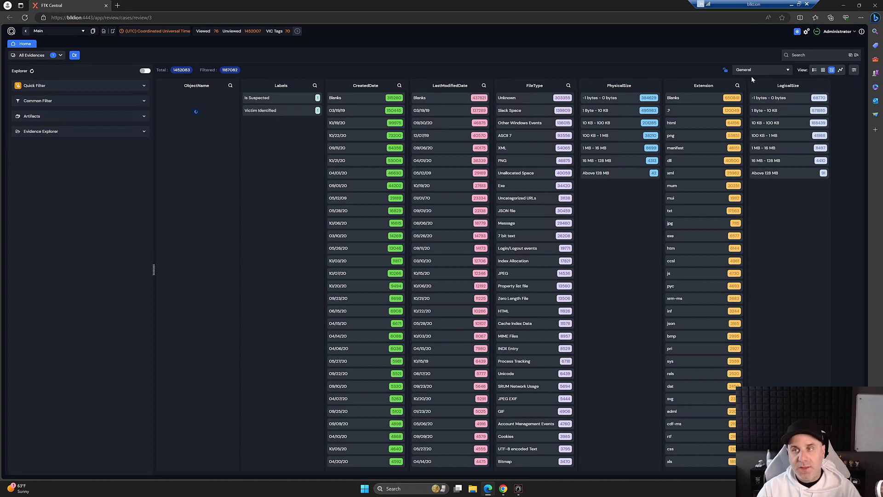
click(785, 73)
scroll(754, 203, down, 3)
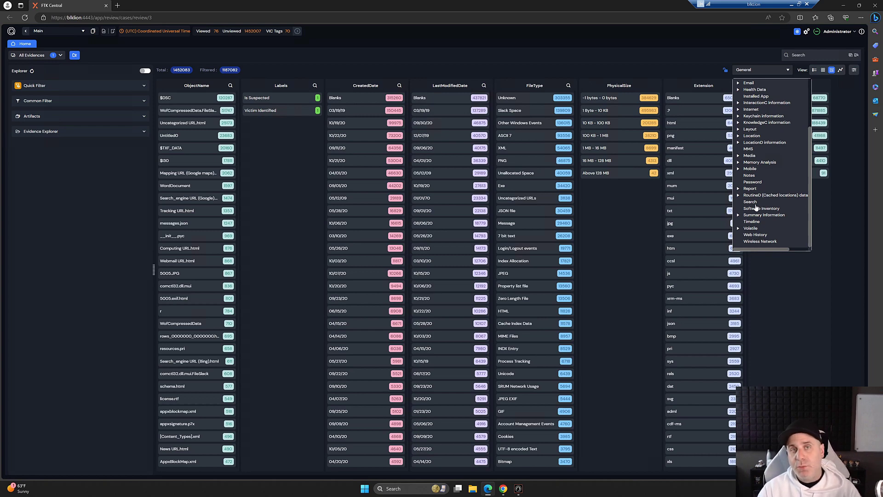
click(738, 215)
scroll(749, 220, down, 1)
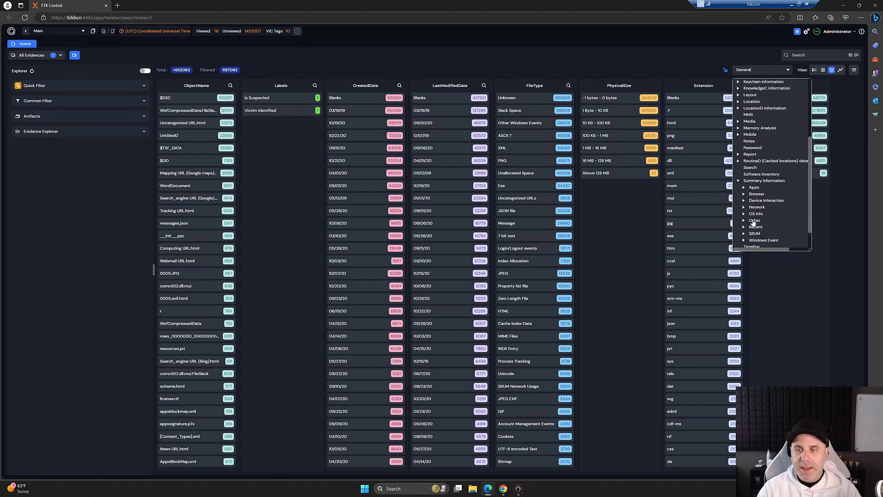
click(744, 208)
scroll(773, 206, down, 3)
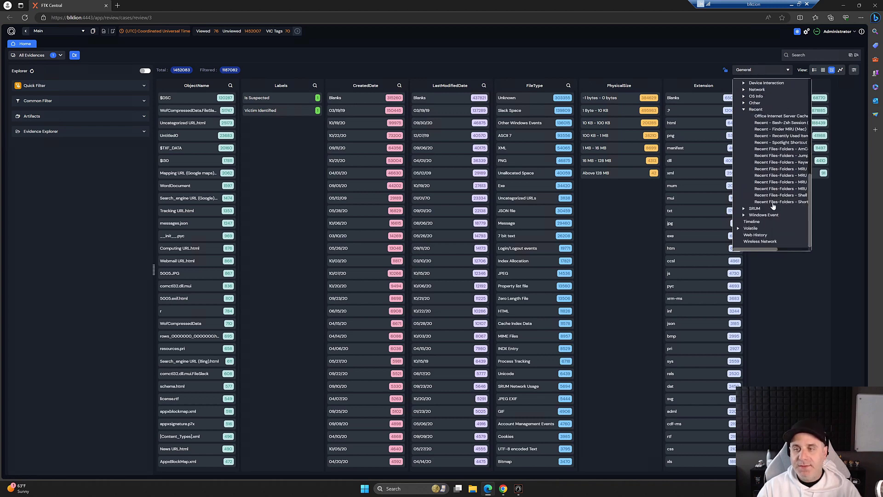
click(772, 202)
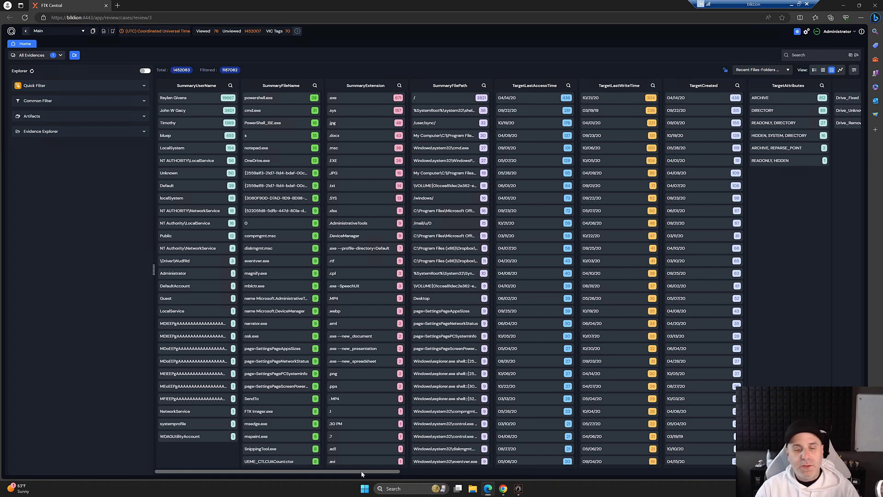
Filter the recent files by DriveType Drive_Removable and then by VolumeName Good_Guy
drag(361, 473, 554, 472)
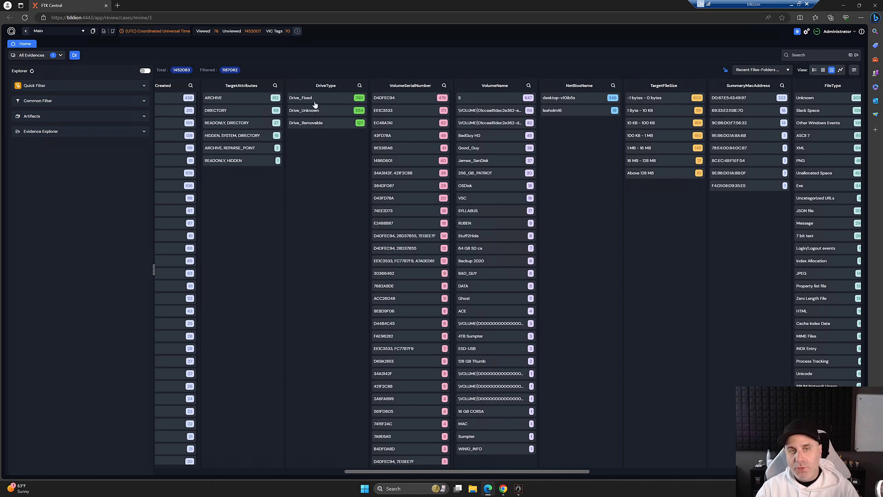
click(319, 129)
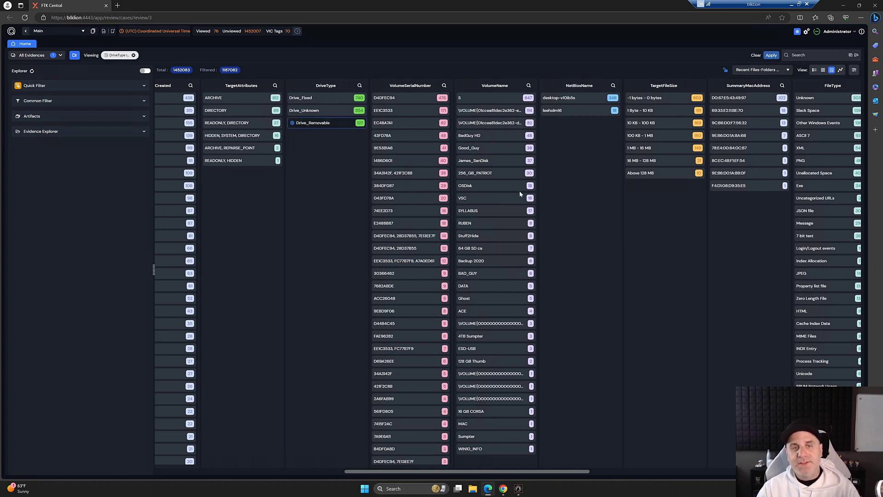
click(771, 56)
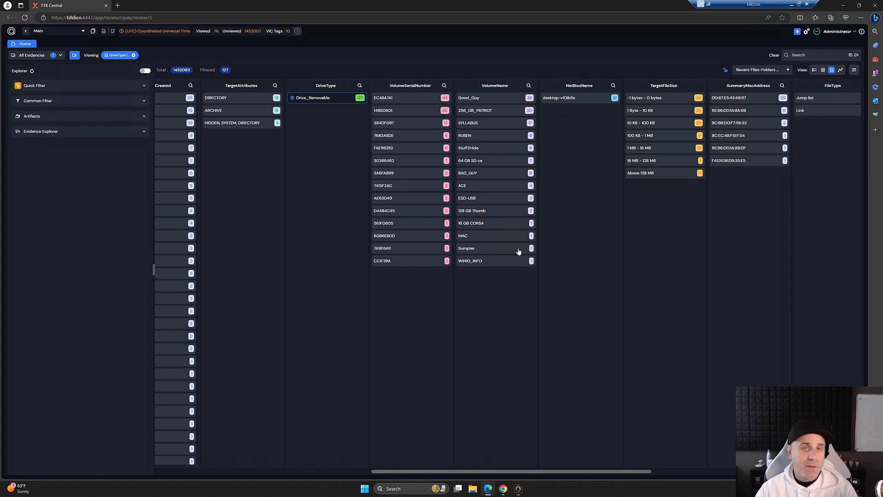
click(479, 98)
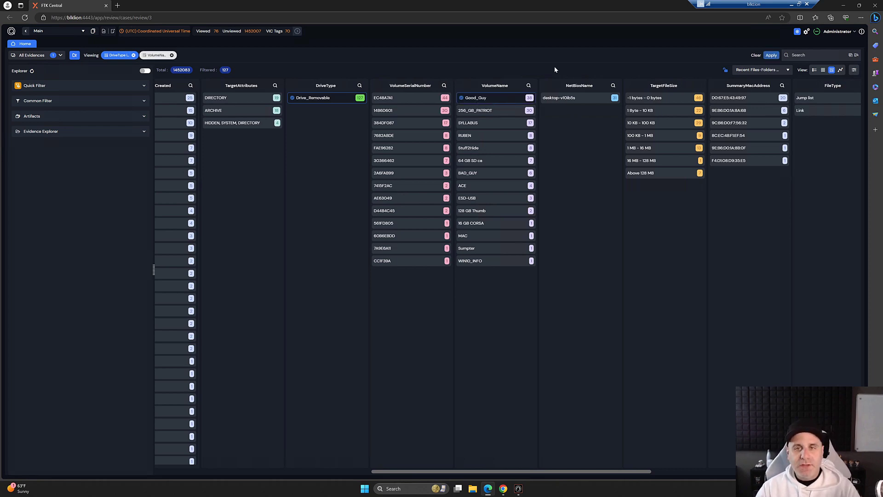
click(772, 55)
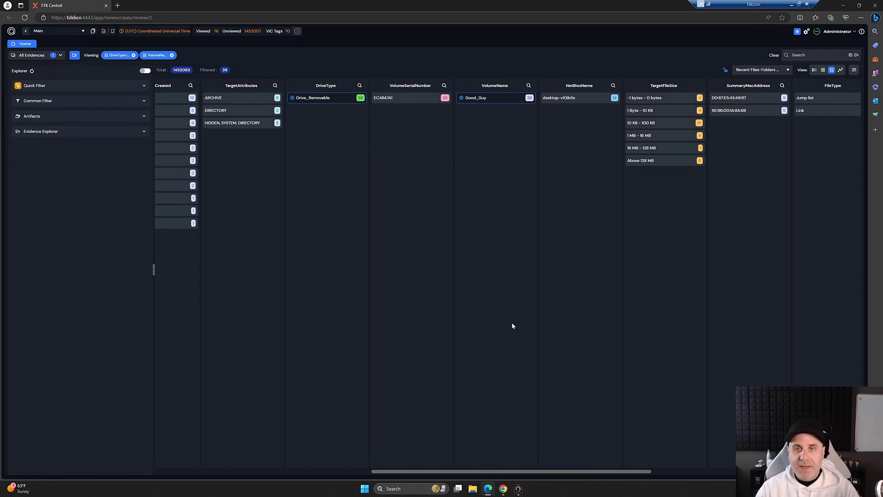
Narrow the results to the third user listed under SummaryUserName and show the matching records in the list grid
drag(507, 471, 247, 449)
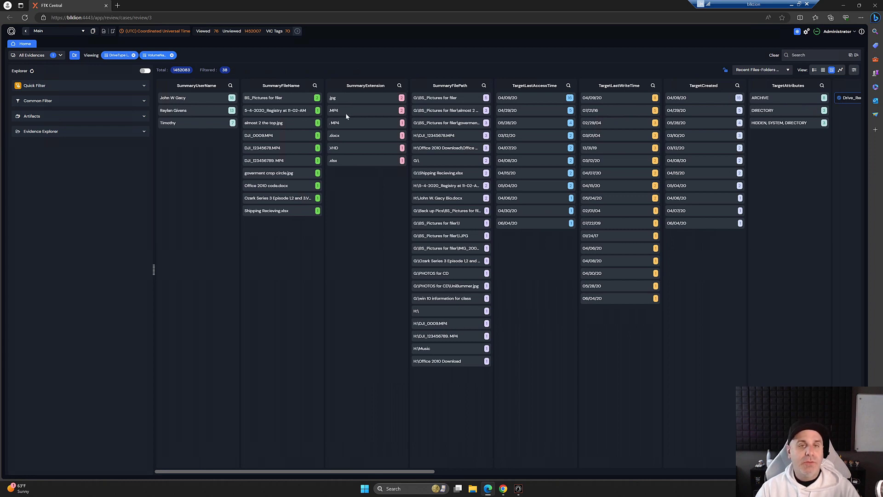
click(187, 124)
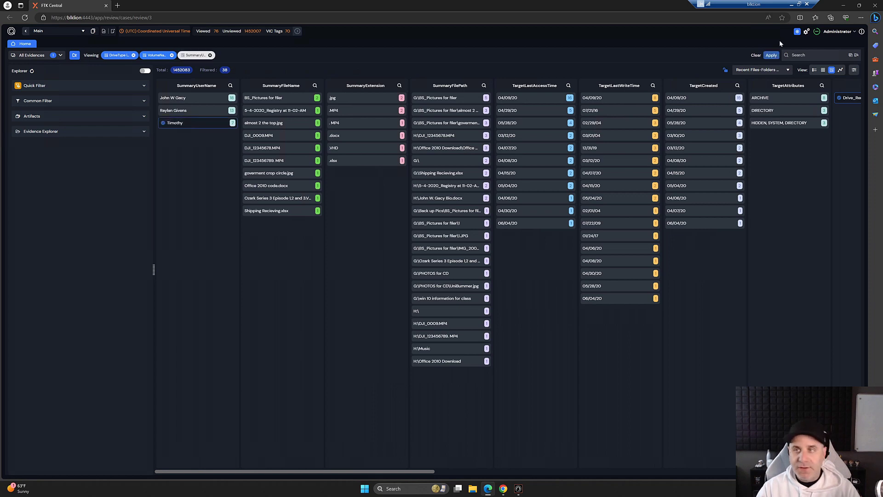
click(771, 56)
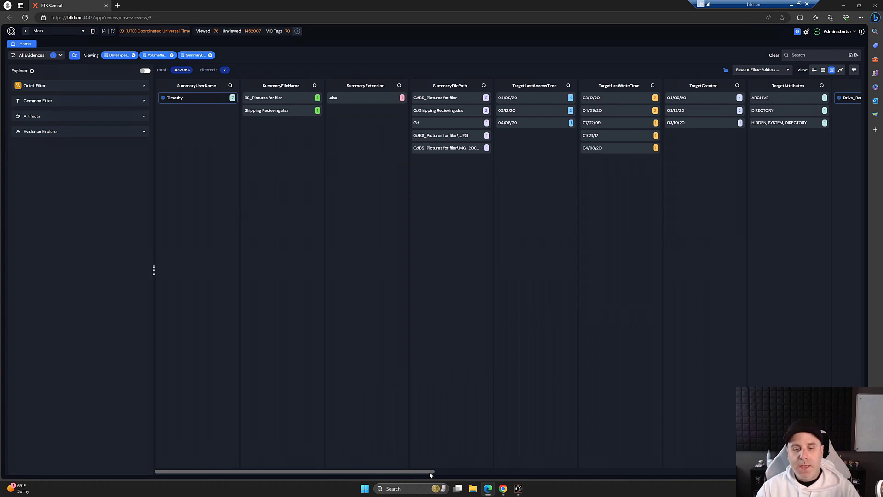
drag(429, 471, 705, 469)
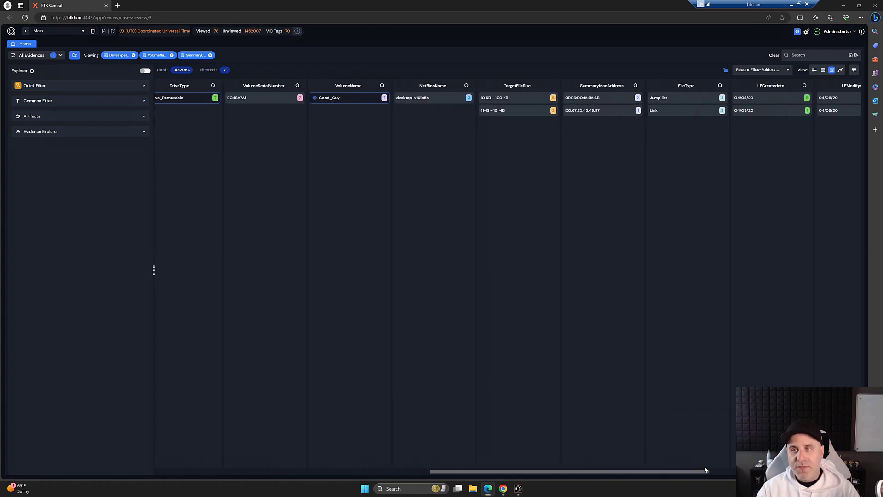
click(814, 70)
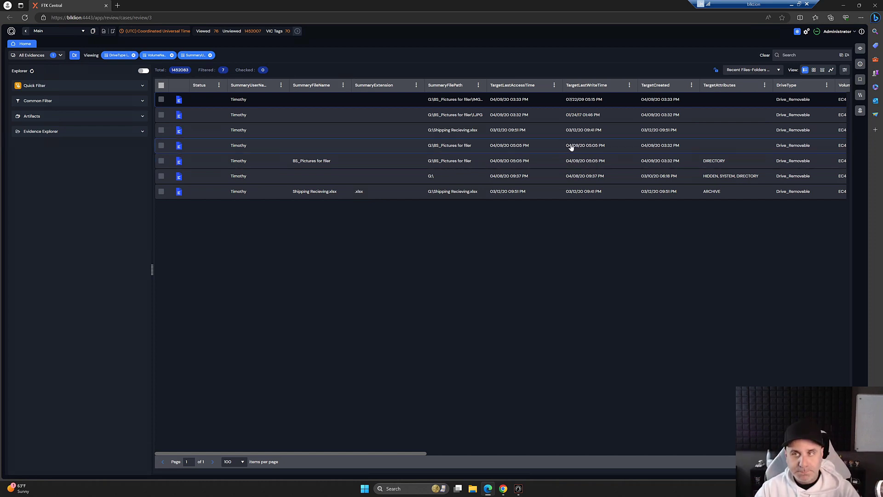
Clear all filters and show only the Multimedia Images artifacts as thumbnails
click(765, 55)
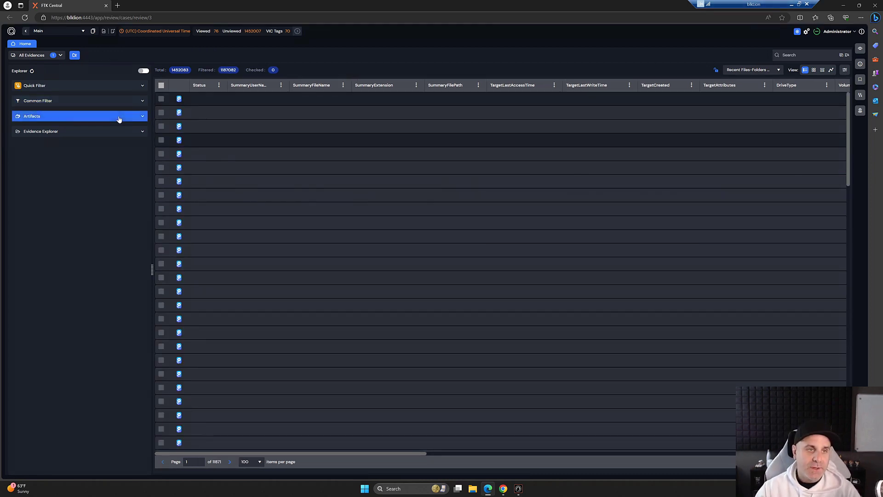
click(132, 121)
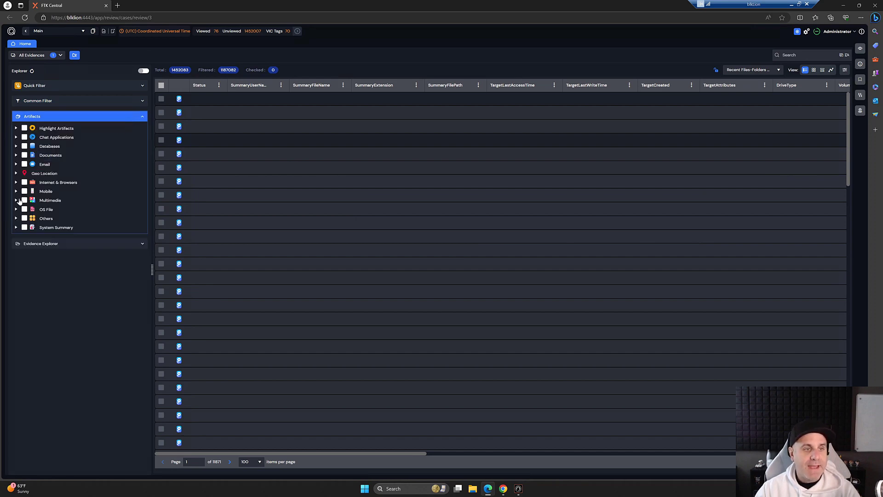
click(16, 200)
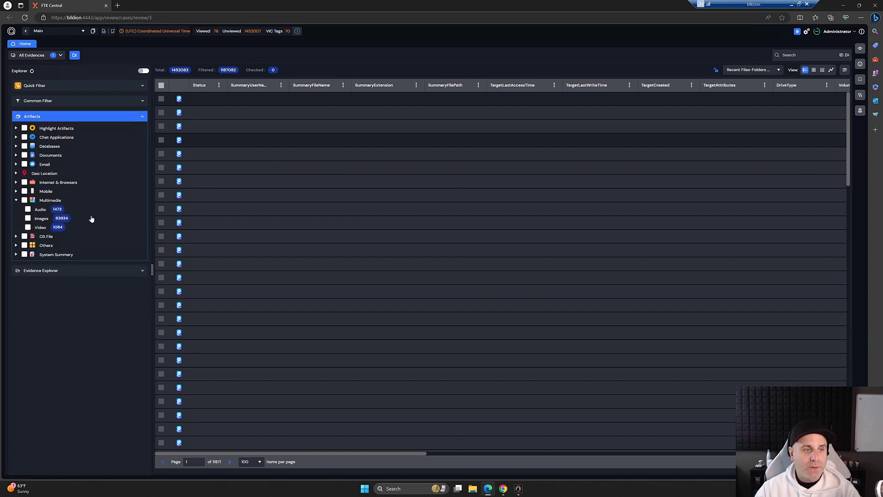
click(27, 218)
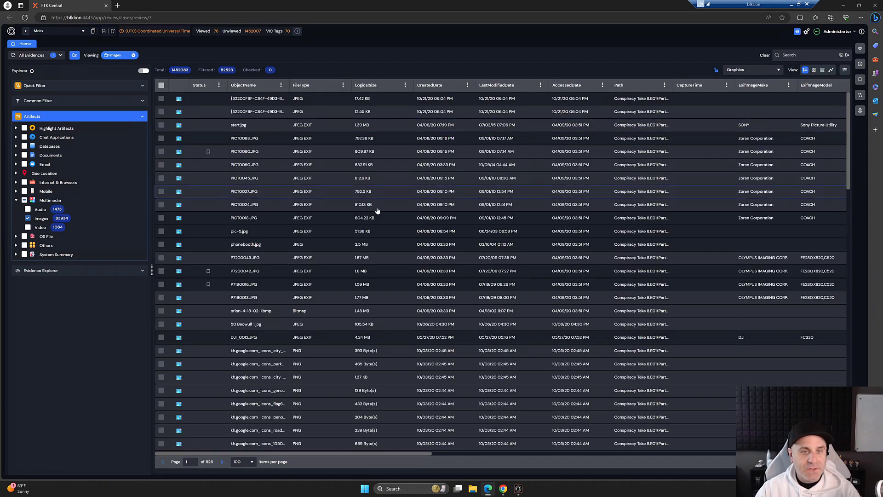
scroll(396, 271, down, 2)
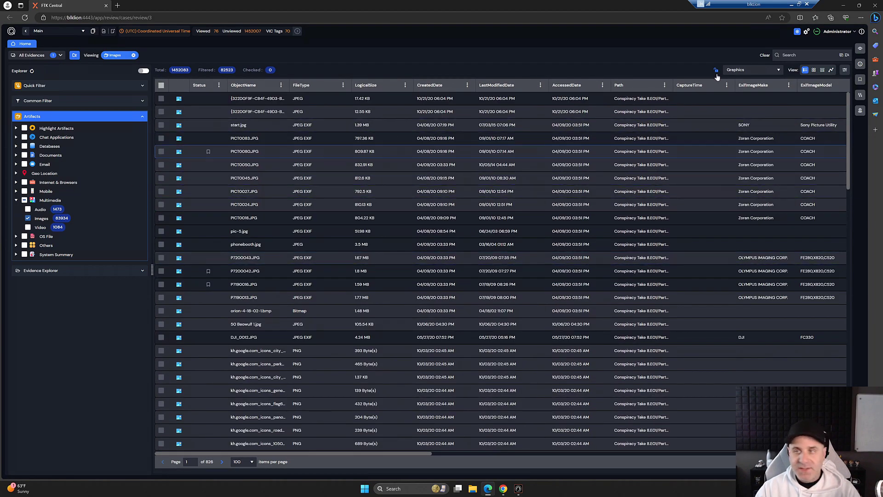
click(814, 70)
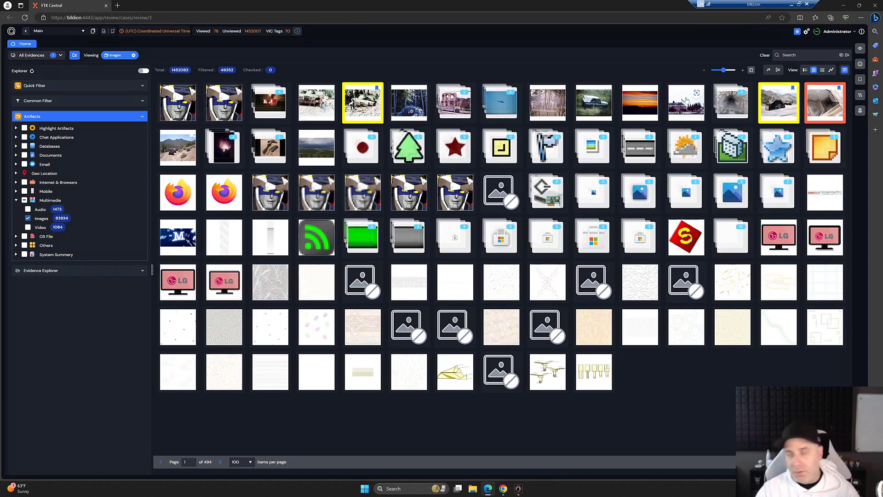
Show the images in the Smart Grid view and filter them by ExifImageMake Canon
click(823, 72)
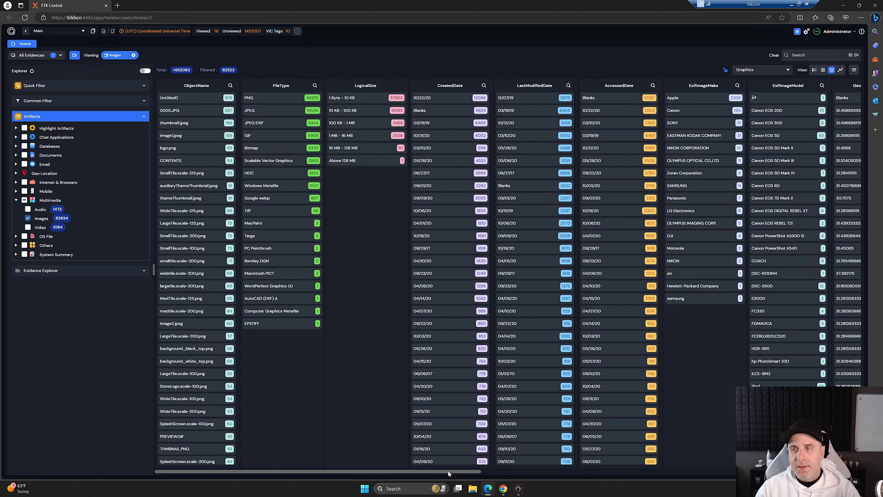
drag(445, 474, 550, 473)
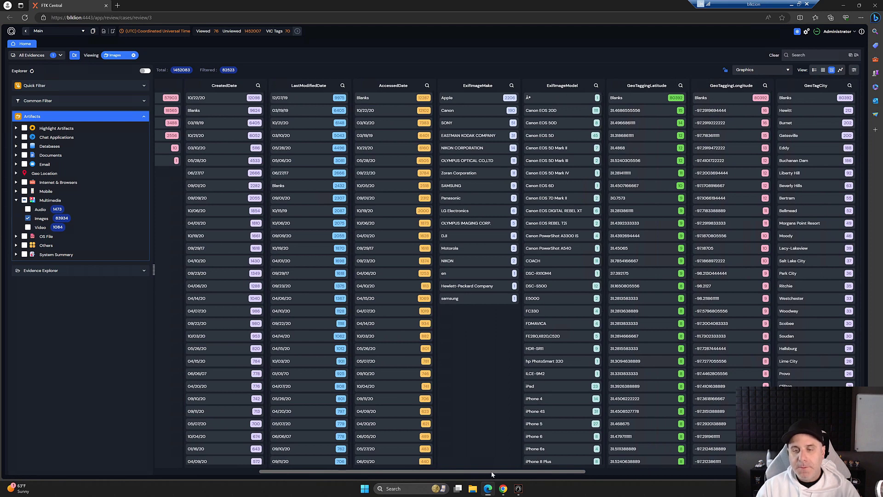
drag(492, 474, 628, 472)
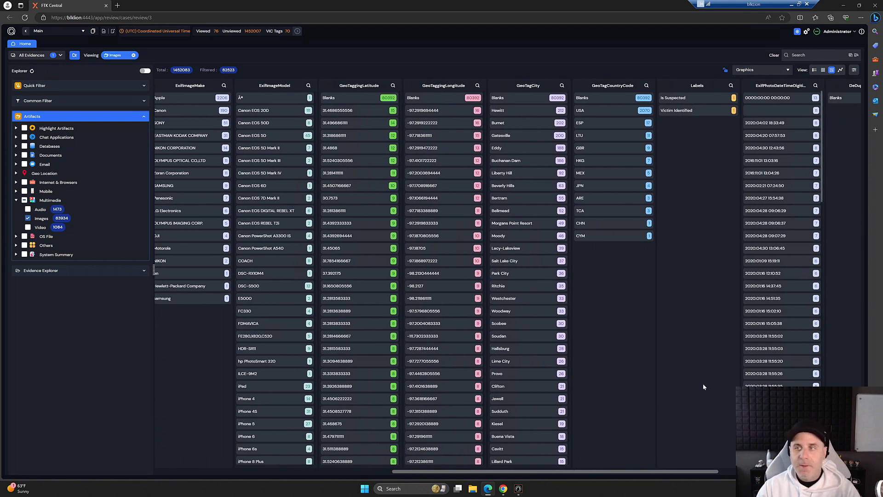
drag(660, 473, 543, 479)
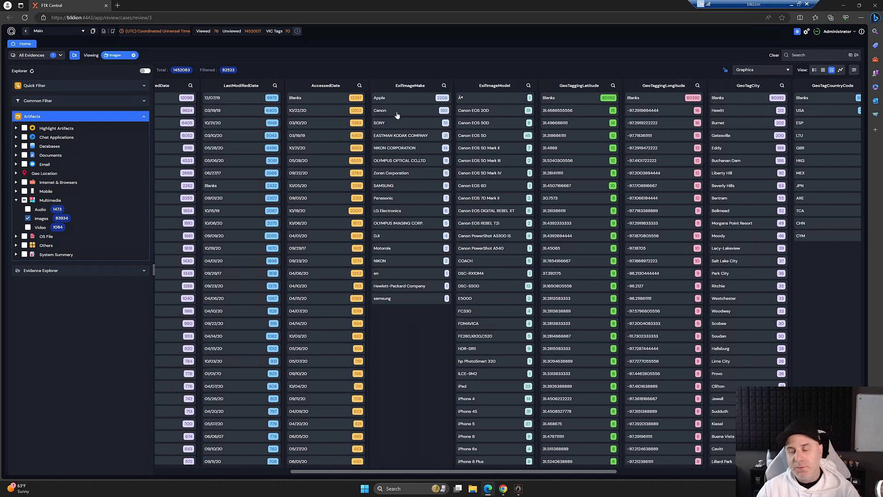
click(380, 111)
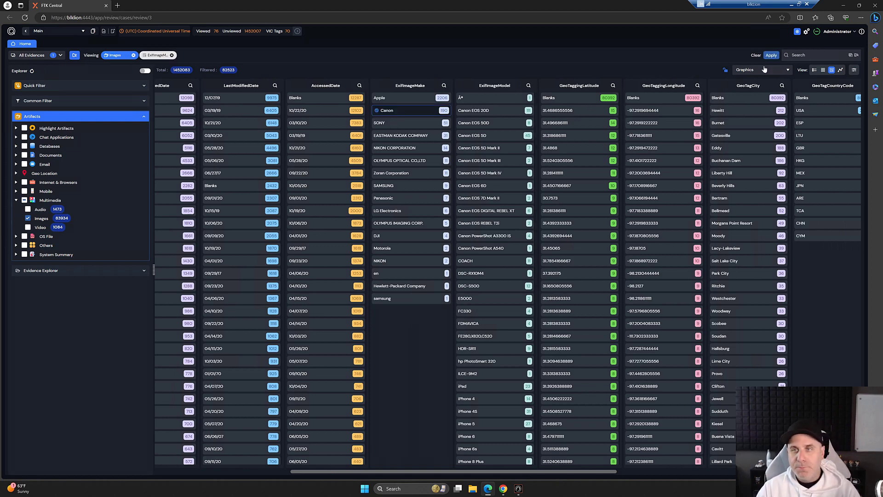
click(771, 56)
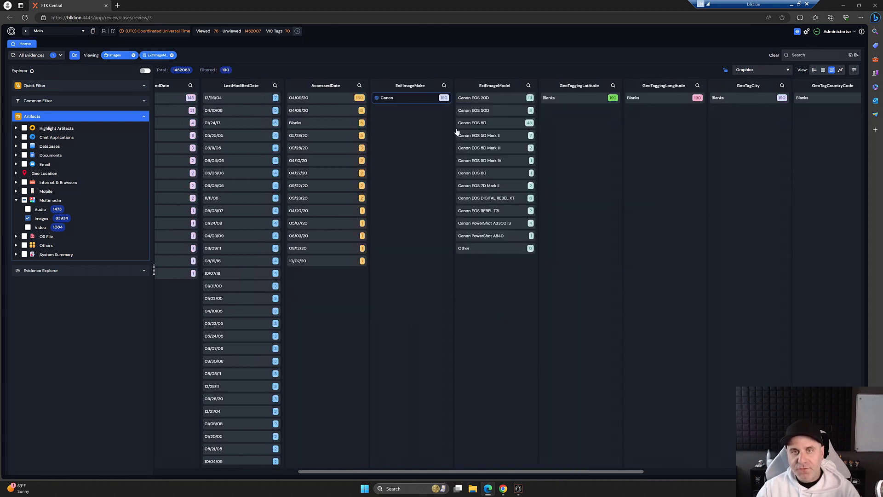
Narrow the Canon images to those with a CreatedDate of 04/09/20
drag(448, 472, 475, 468)
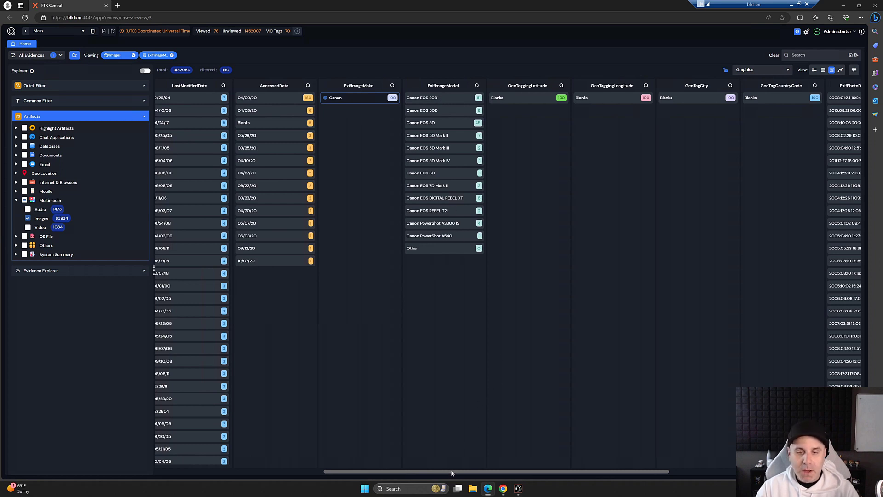
drag(451, 473, 267, 456)
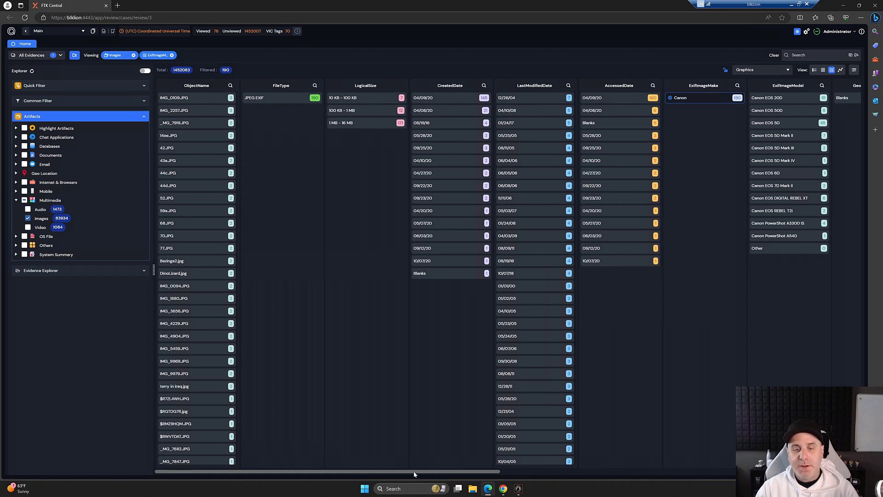
drag(414, 474, 381, 470)
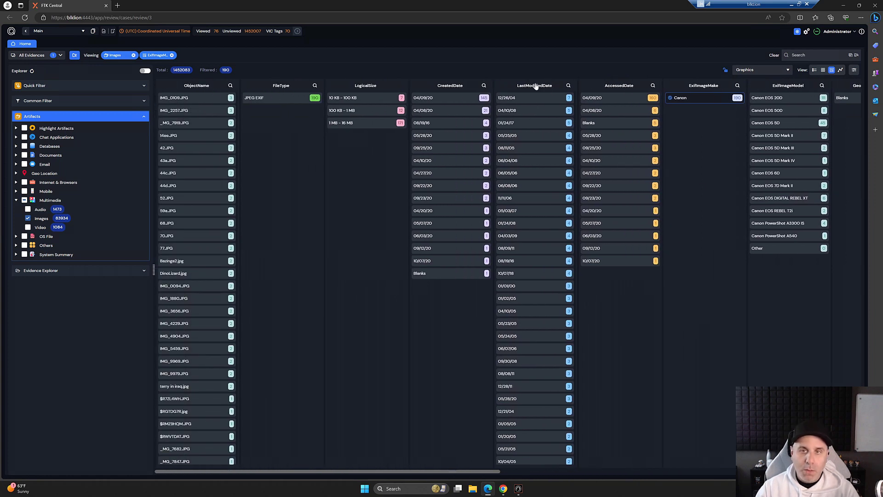
click(444, 99)
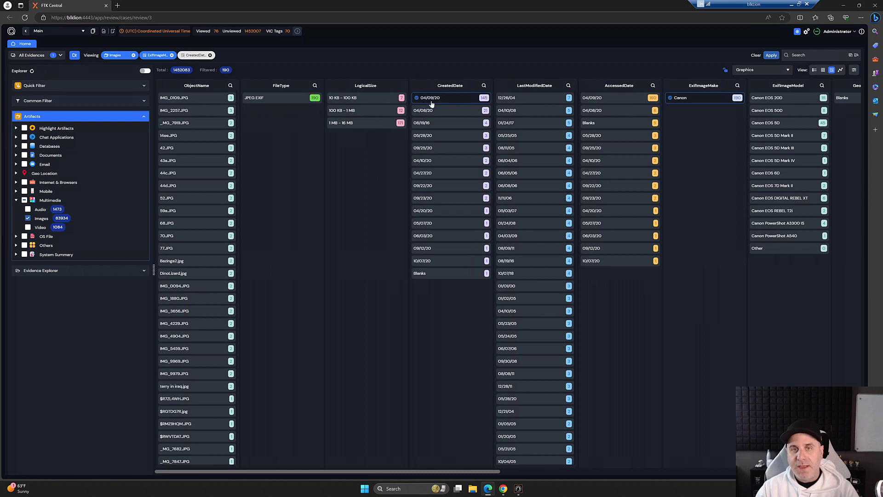
click(772, 56)
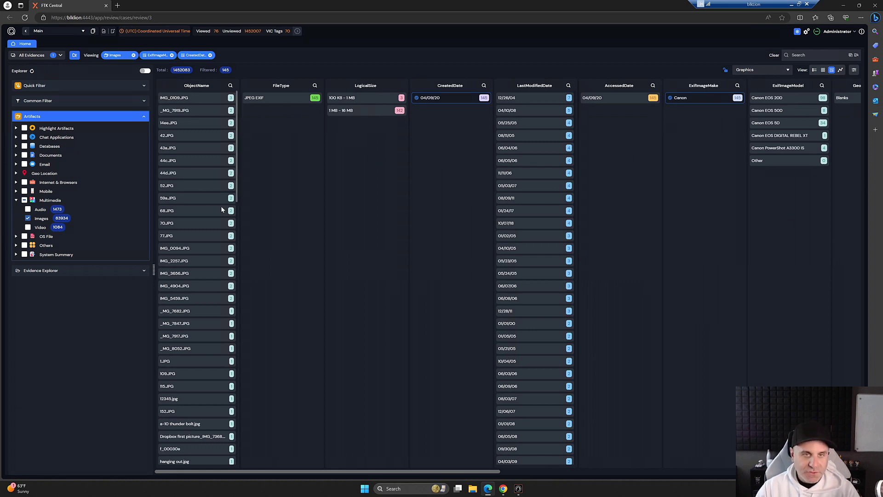
Show the filtered images as thumbnails with 200 items per page and look through them
click(823, 71)
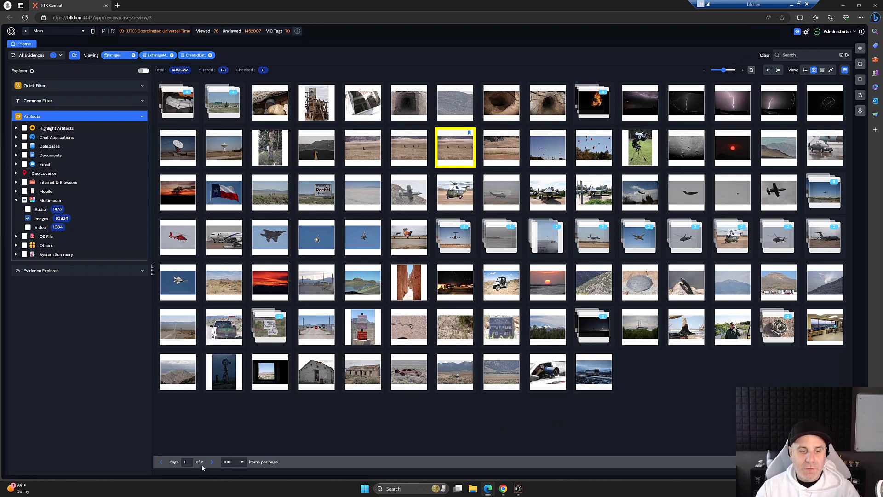
click(242, 462)
click(237, 444)
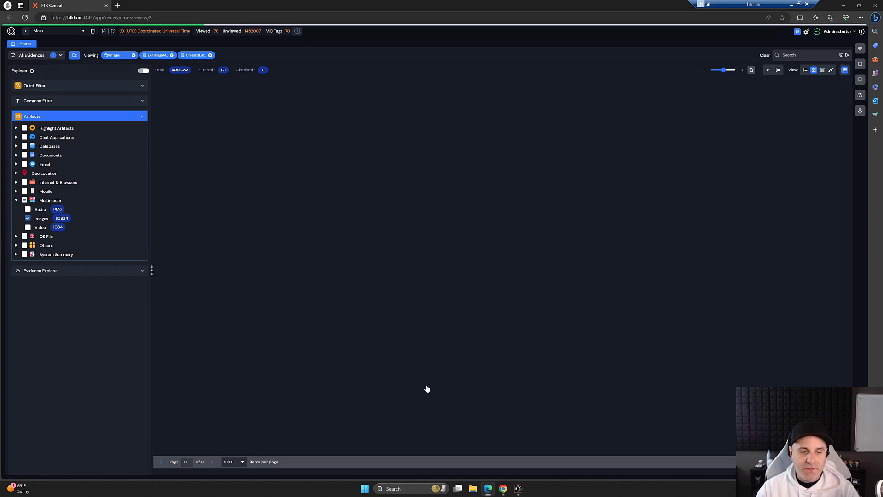
scroll(485, 230, down, 2)
scroll(486, 232, up, 2)
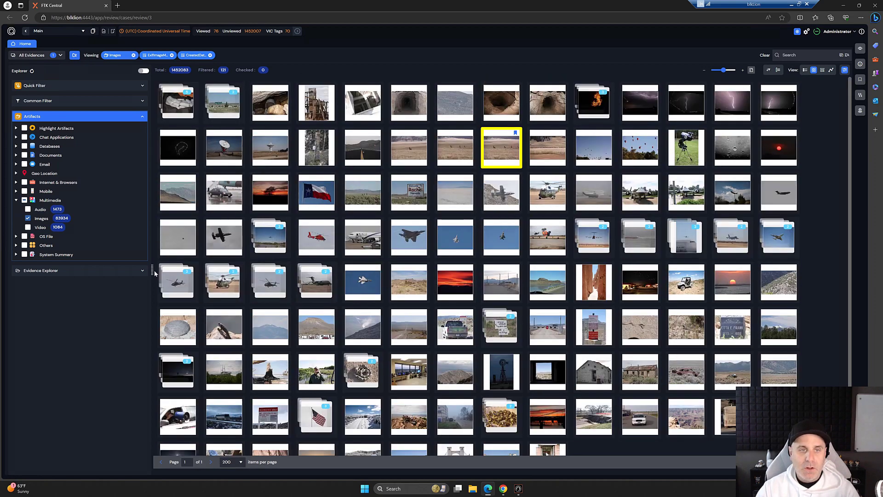